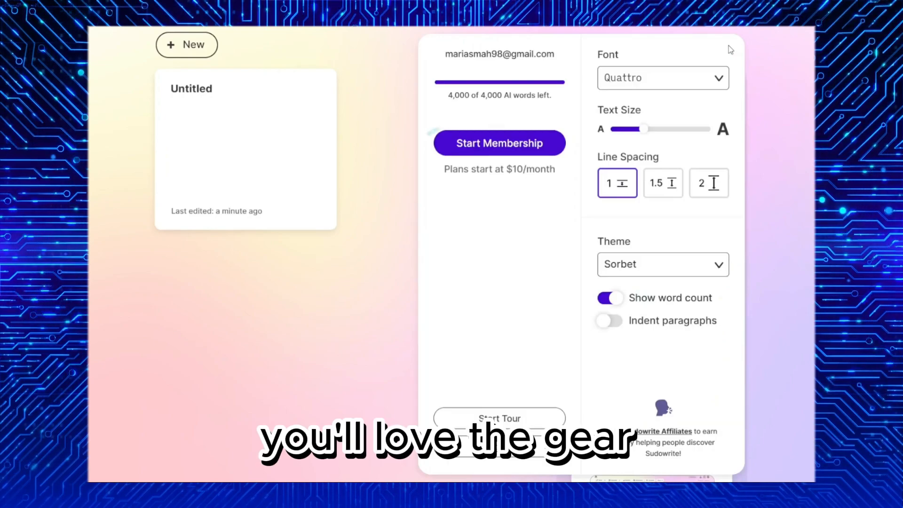
Step: Change the writing font to Merriweather, check the available themes while keeping Sorbet, and close the settings
left_click(715, 75)
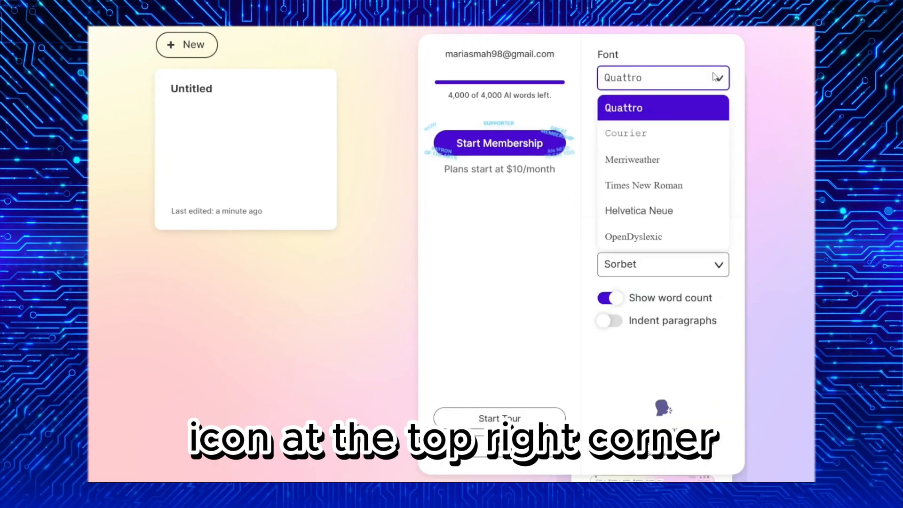
left_click(653, 158)
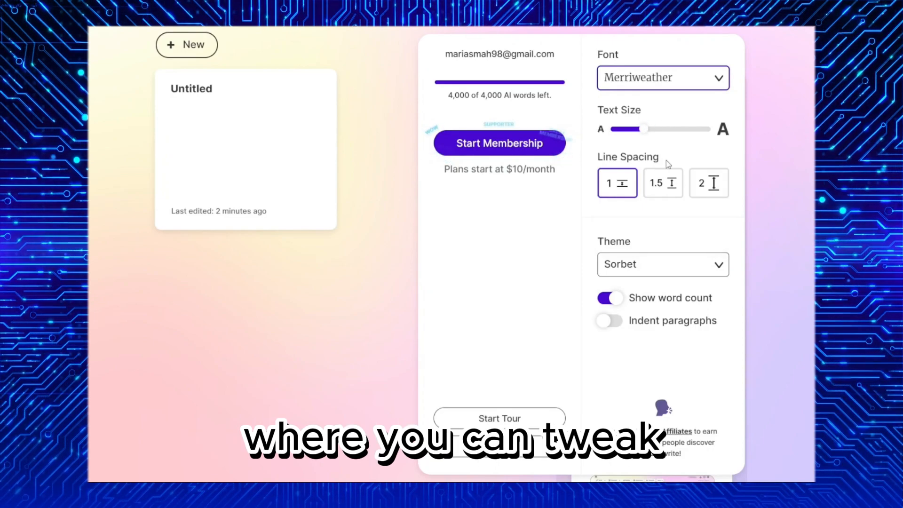
left_click(658, 266)
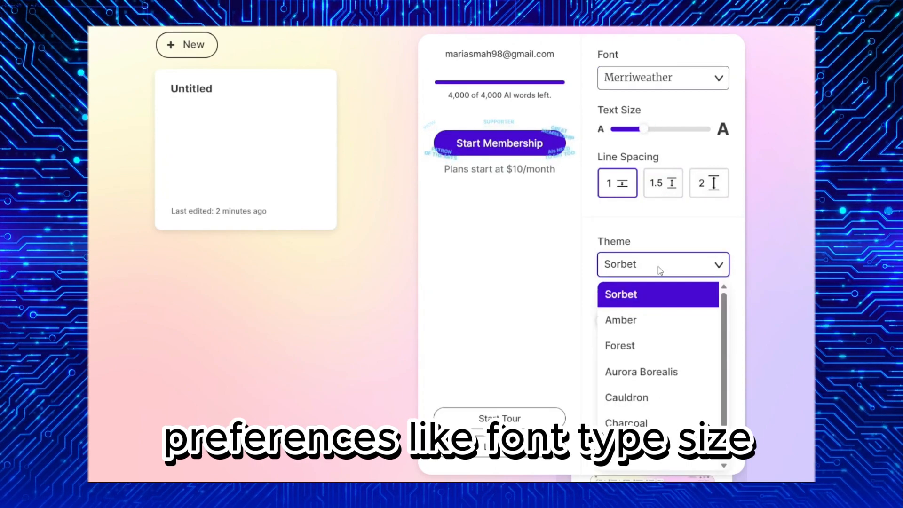
left_click(658, 266)
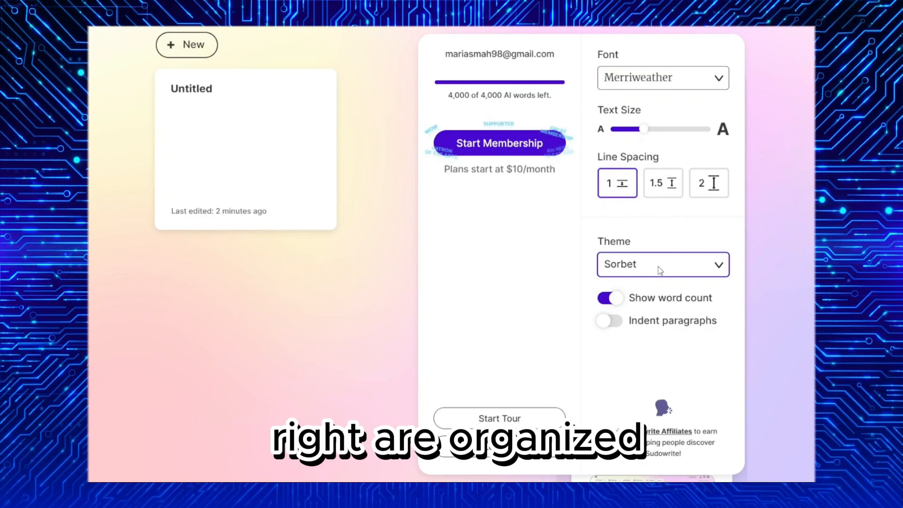
left_click(347, 276)
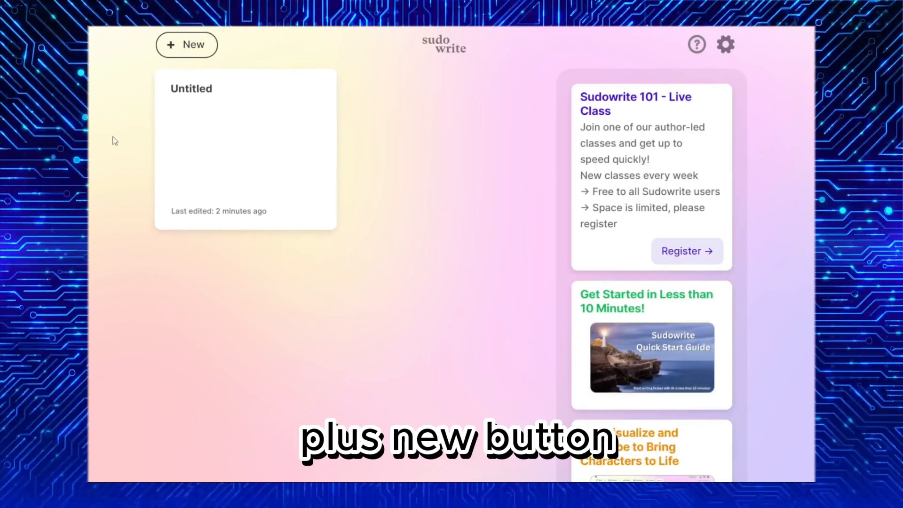
Step: Create a new document containing "Text Here" and the sentence "Chaucer believes he spots Samantha behind a stump, but it turns out to be a beehive, and he gets stung."
left_click(179, 52)
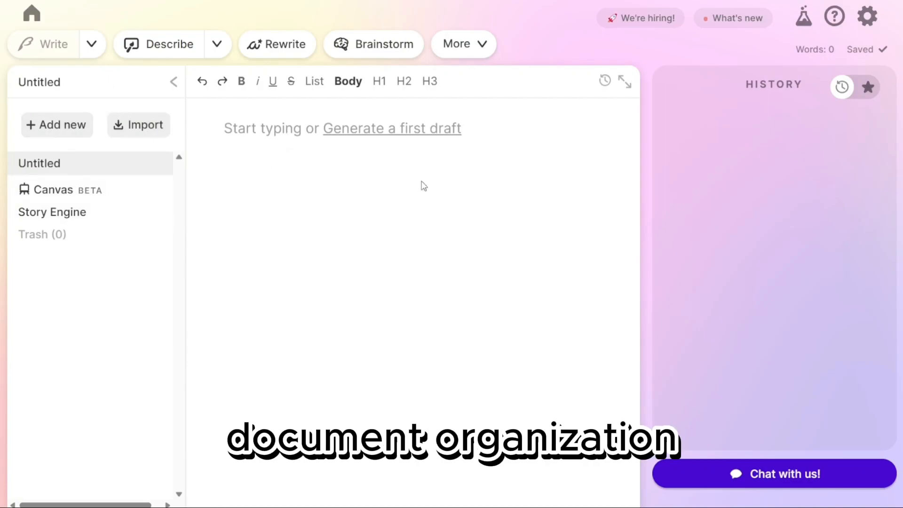
type("Text Her")
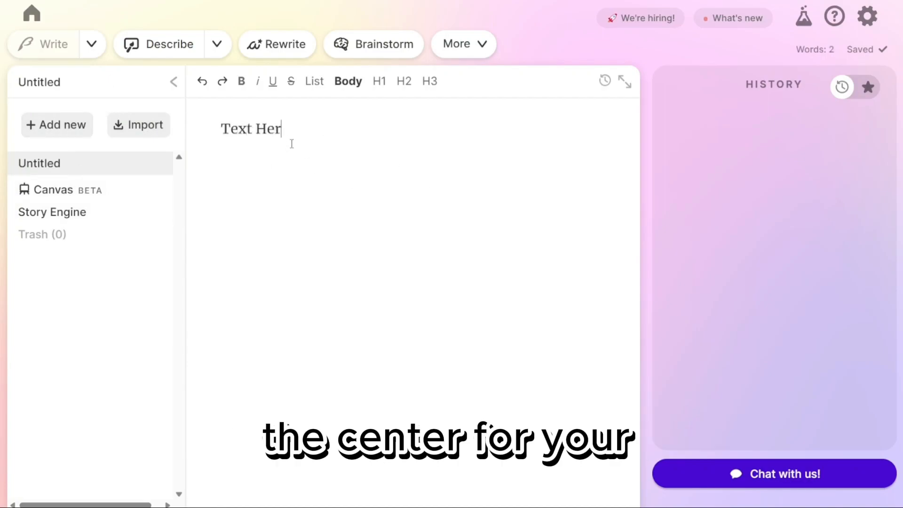
type("e")
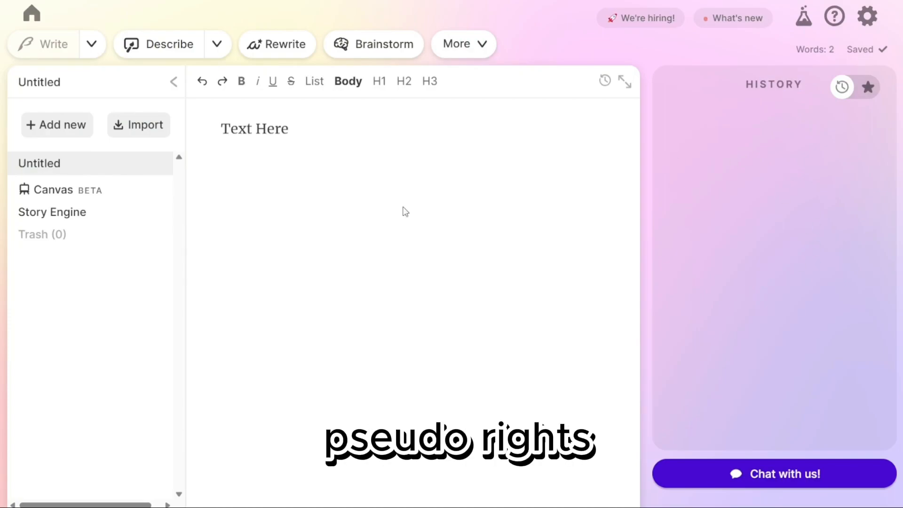
key("Return")
type("Chaucer believes he spots Samantha behind a stump, but it turns out to be a beehive, and he gets stung.")
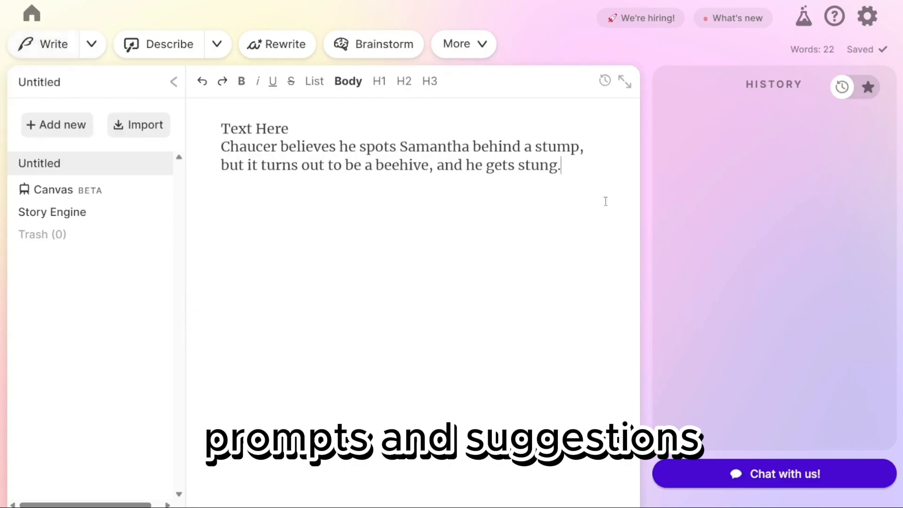
Step: Try the Guided write mode, return to Auto, and generate a continuation of the text
left_click(92, 45)
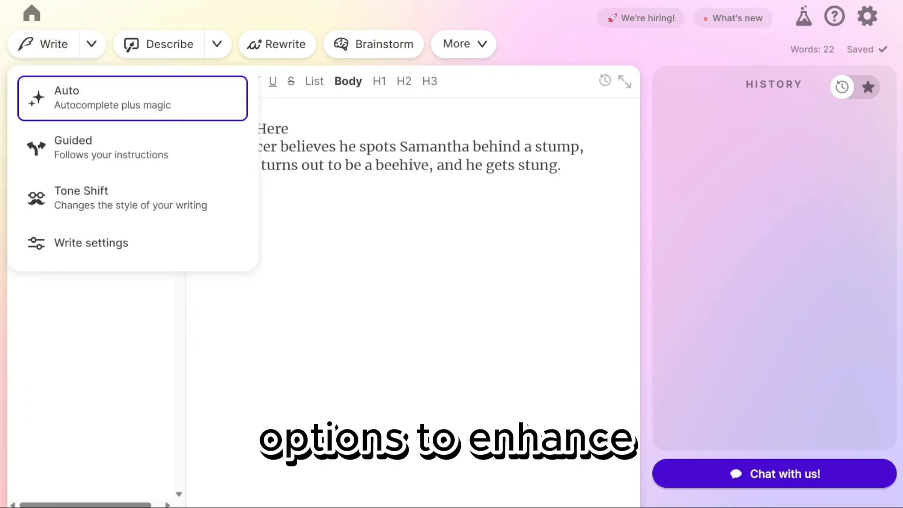
left_click(197, 158)
left_click(102, 47)
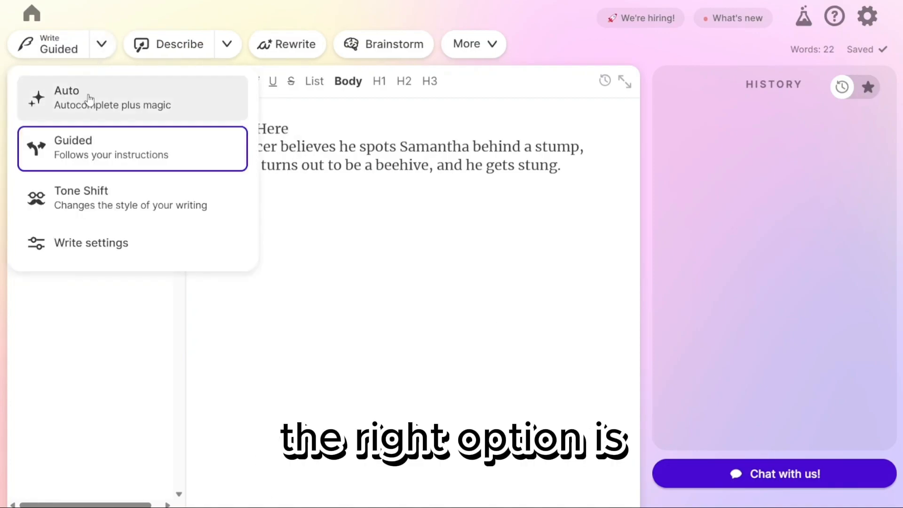
left_click(89, 99)
Step: Review the Write settings for the number and length of cards, and close them without changes
left_click(91, 45)
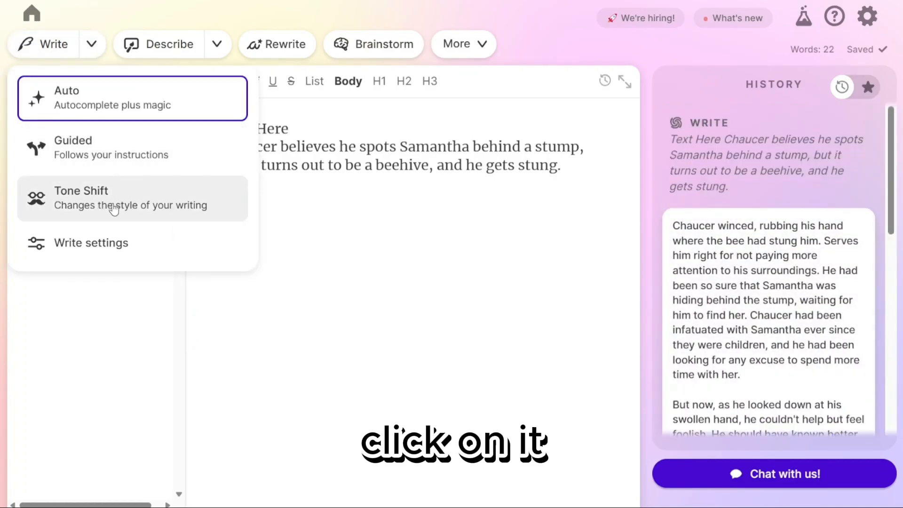
left_click(129, 243)
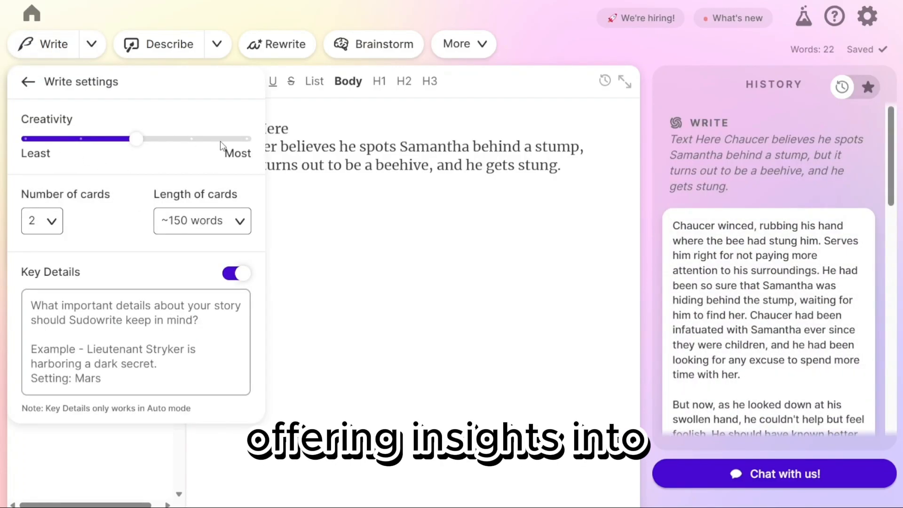
left_click(53, 221)
left_click(185, 223)
left_click(185, 223)
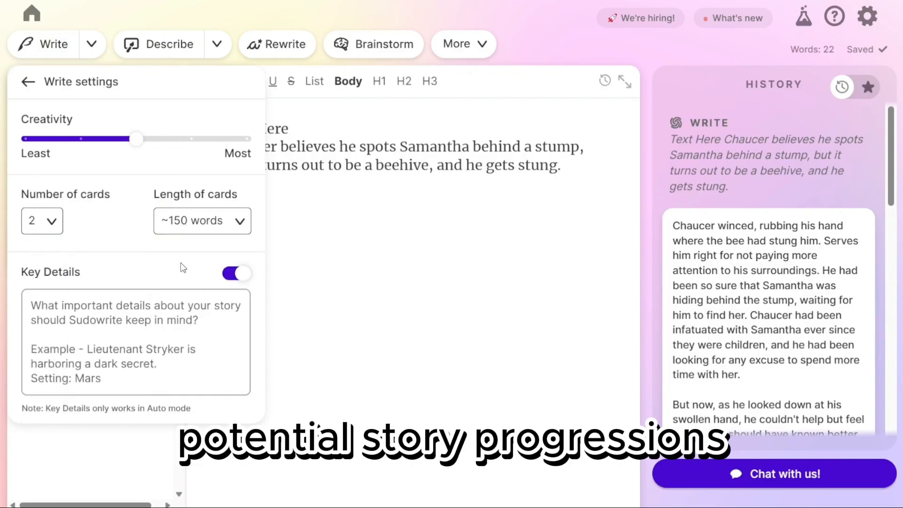
left_click(28, 81)
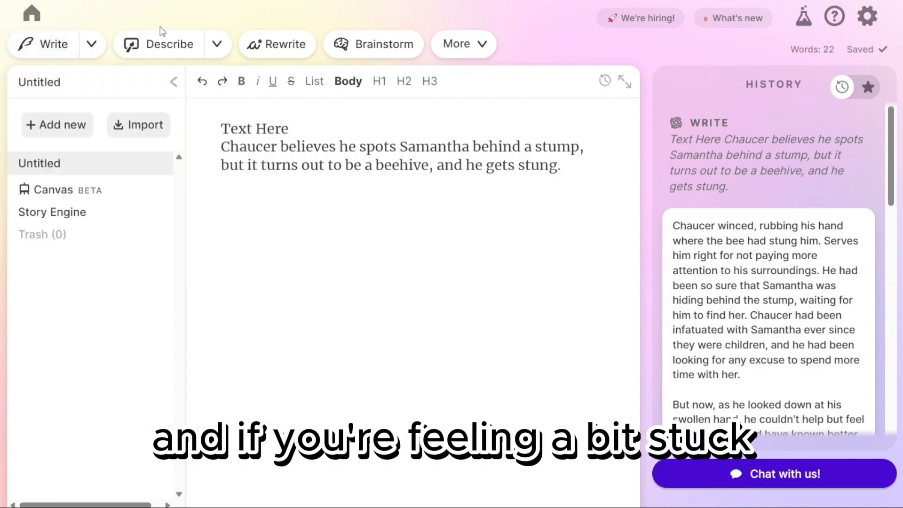
left_click(163, 47)
left_click_drag(571, 176, 221, 144)
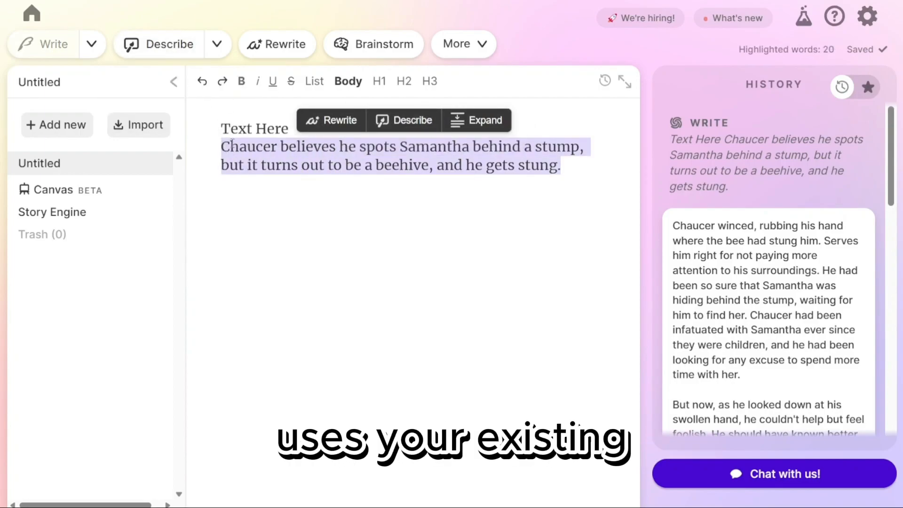
left_click(458, 217)
left_click(572, 169)
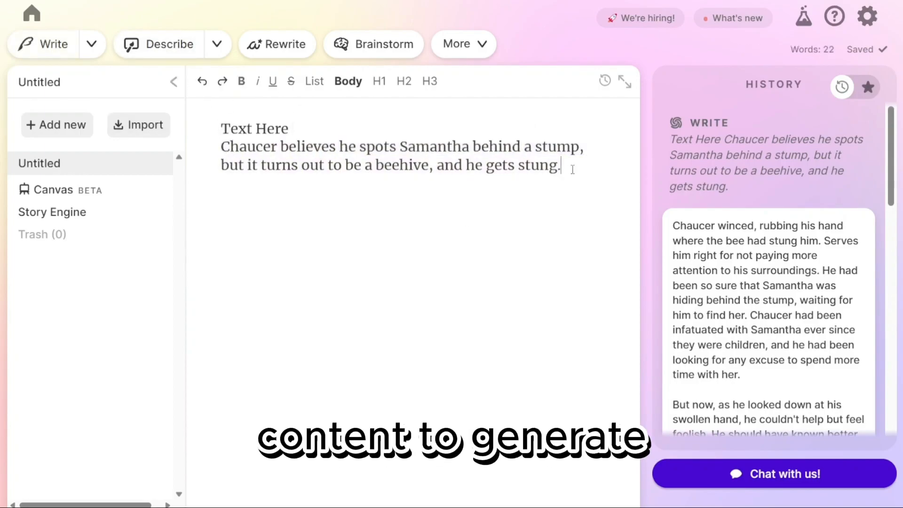
Step: Review the sense options of Describe, try the command, and highlight the words "to be a beehive" in the document
left_click(219, 46)
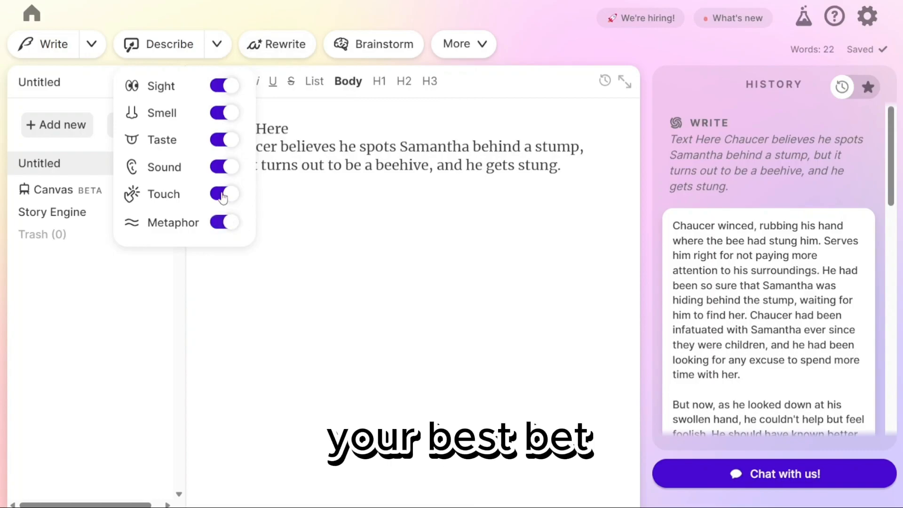
left_click(162, 45)
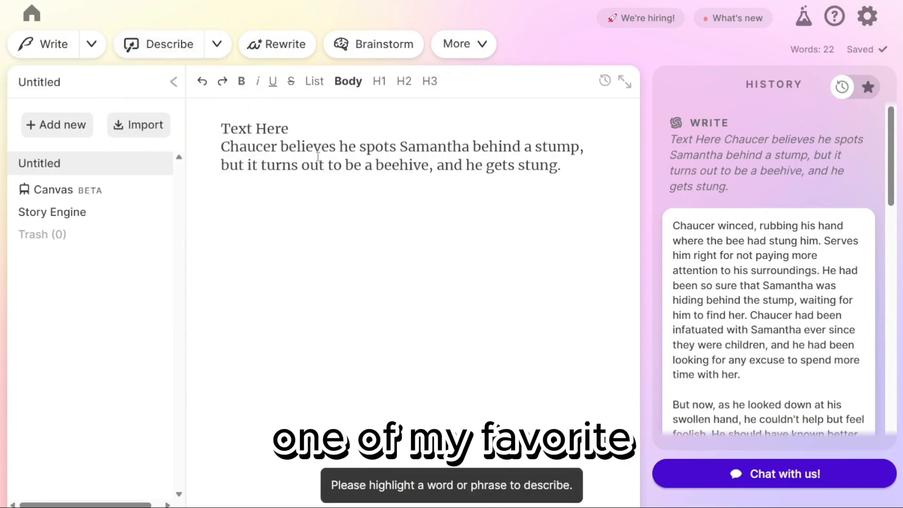
left_click_drag(328, 165, 428, 165)
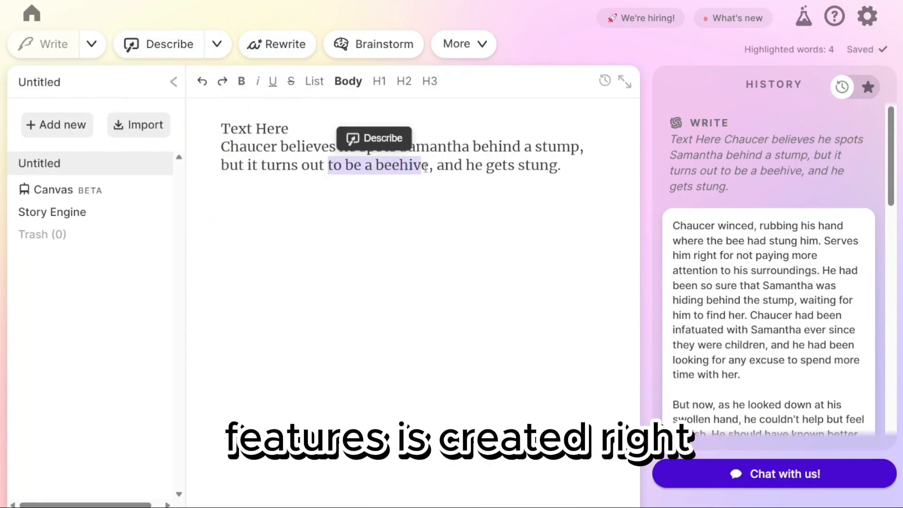
Step: Highlight the whole Chaucer sentence and start a Rewrite on it
left_click_drag(561, 165, 221, 146)
left_click(277, 44)
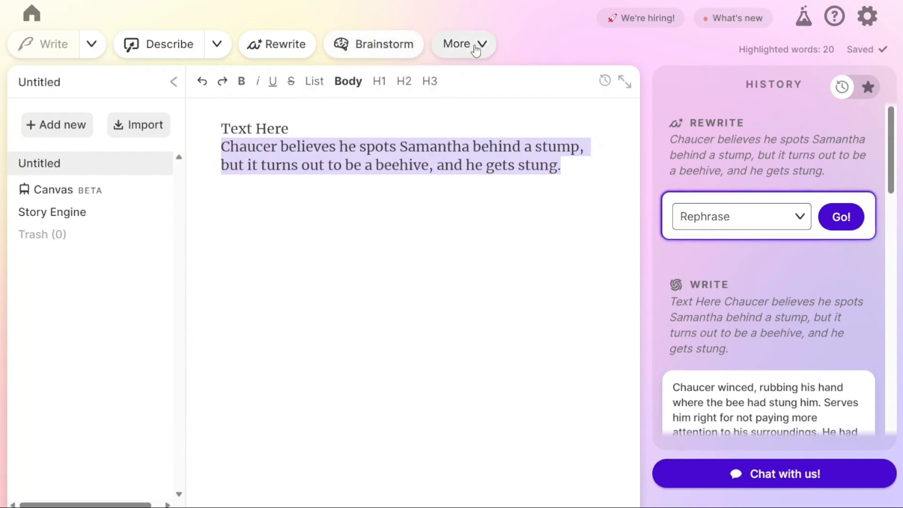
Step: Open the Shrink Ray tool to look it over
left_click(470, 44)
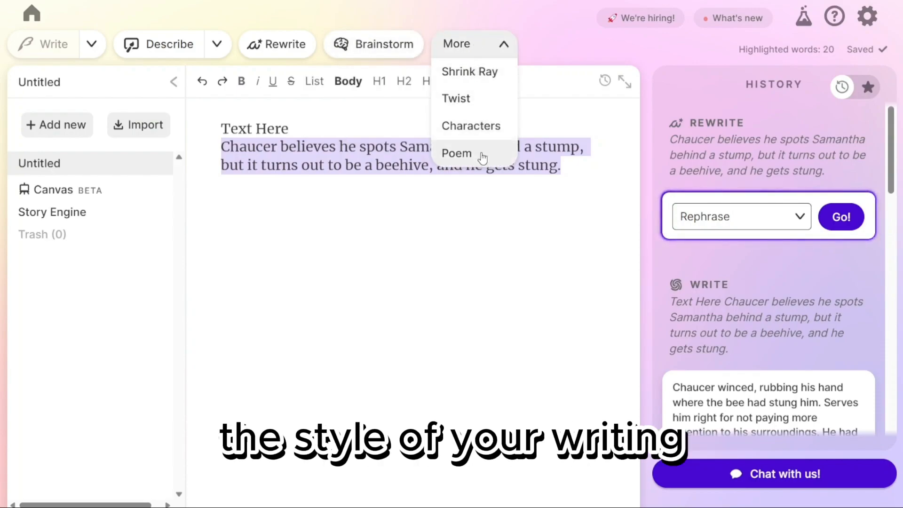
left_click(487, 76)
scroll(778, 146, "down", 1)
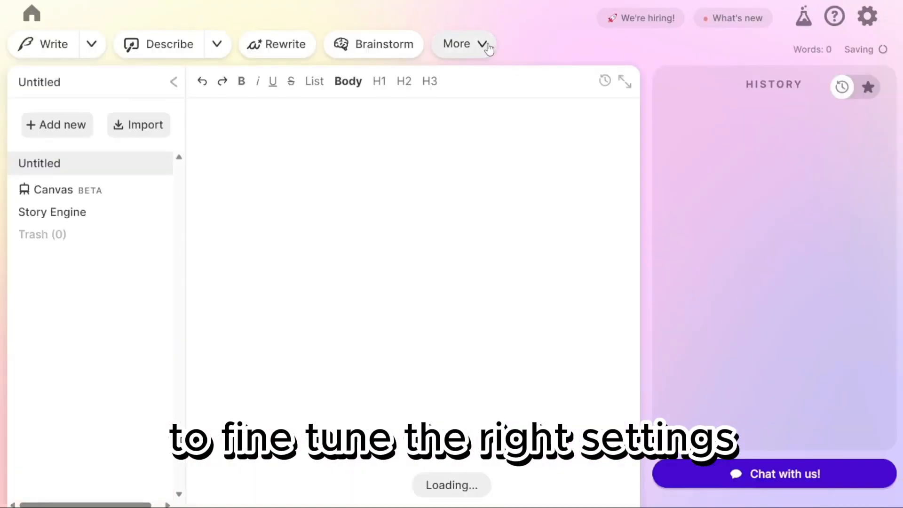
Step: Open the Twist tool, look at its genre choices, and return to the document
left_click(485, 44)
left_click(486, 95)
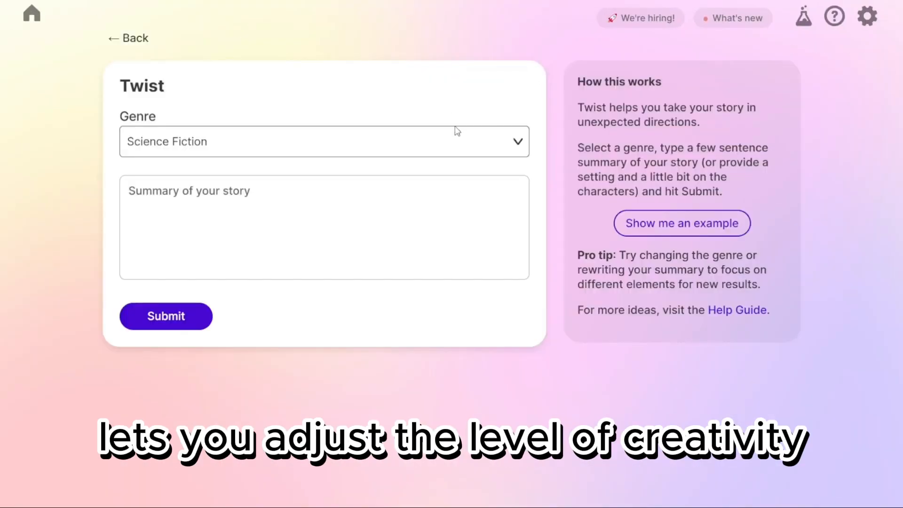
left_click(435, 142)
left_click(435, 142)
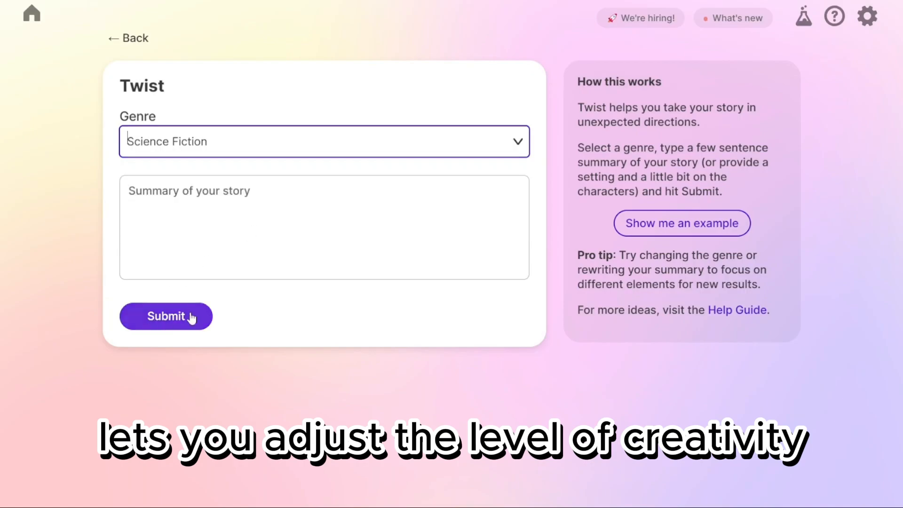
left_click(134, 47)
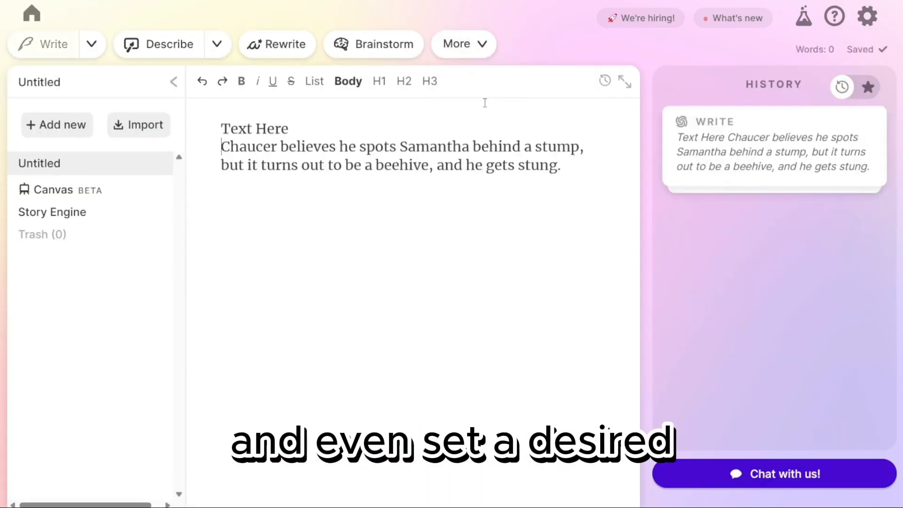
Step: Open the Characters tool, read its story premise example, and return to the document
mouse_move(478, 55)
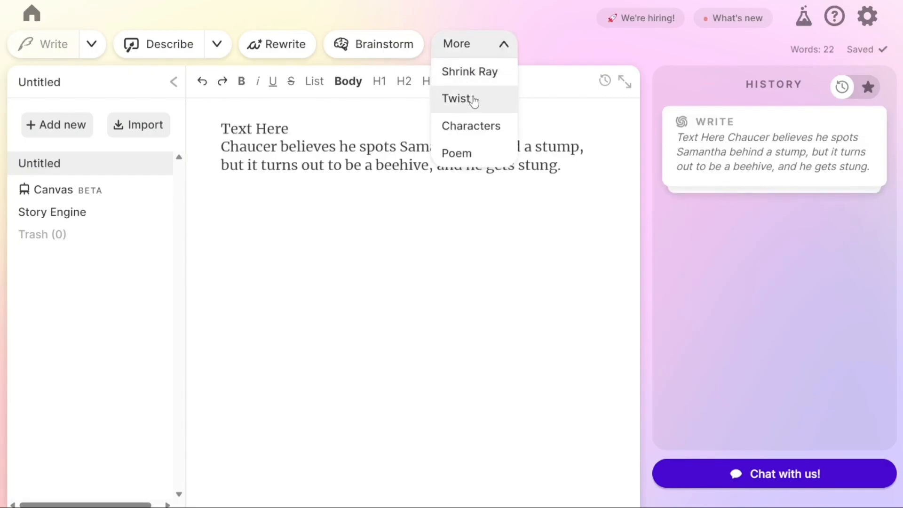
left_click(471, 126)
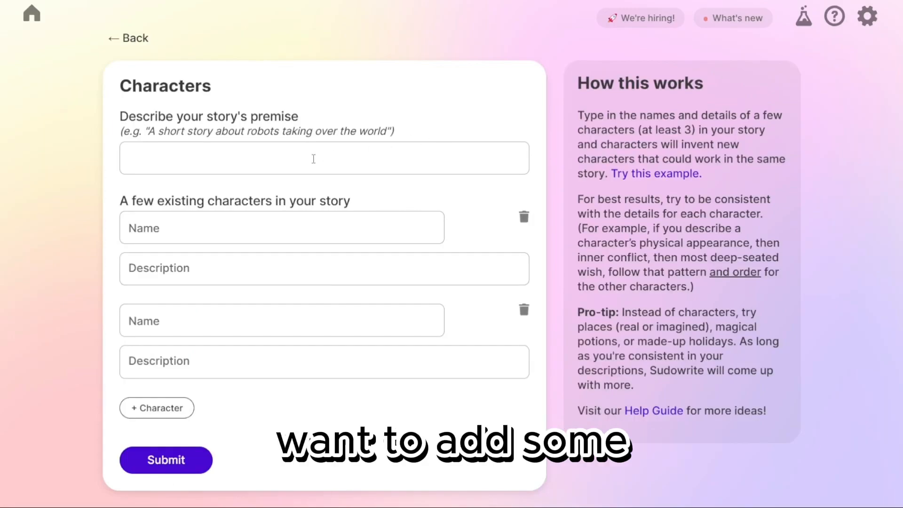
left_click_drag(214, 134, 393, 133)
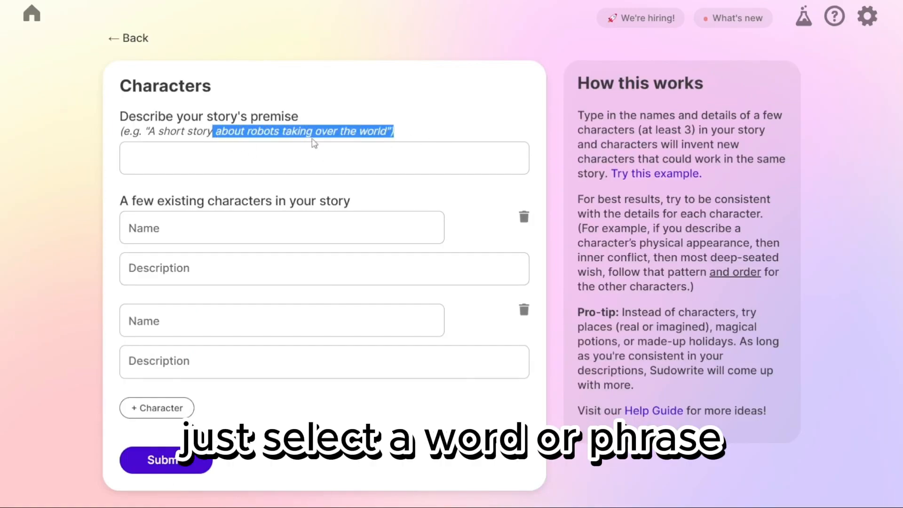
left_click(134, 42)
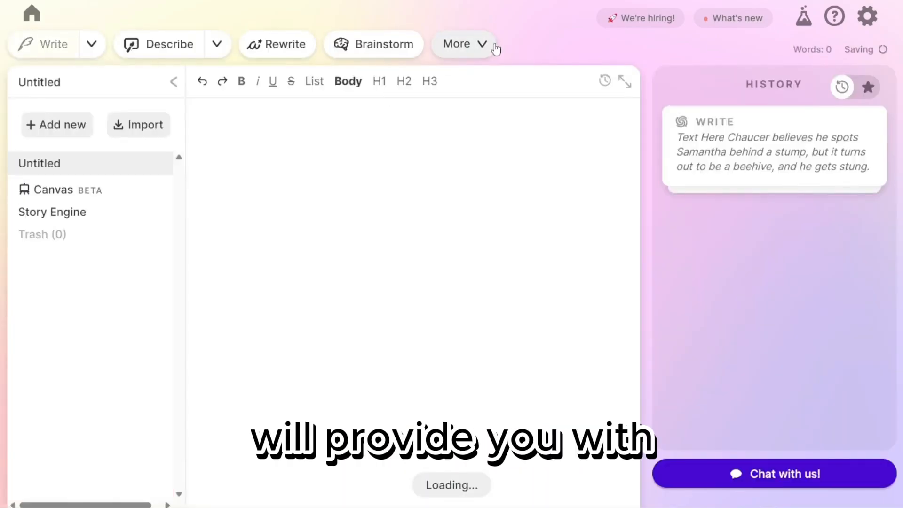
Step: Open the Poem tool, look over its topic, title and seed line fields, and return to the document
left_click(485, 44)
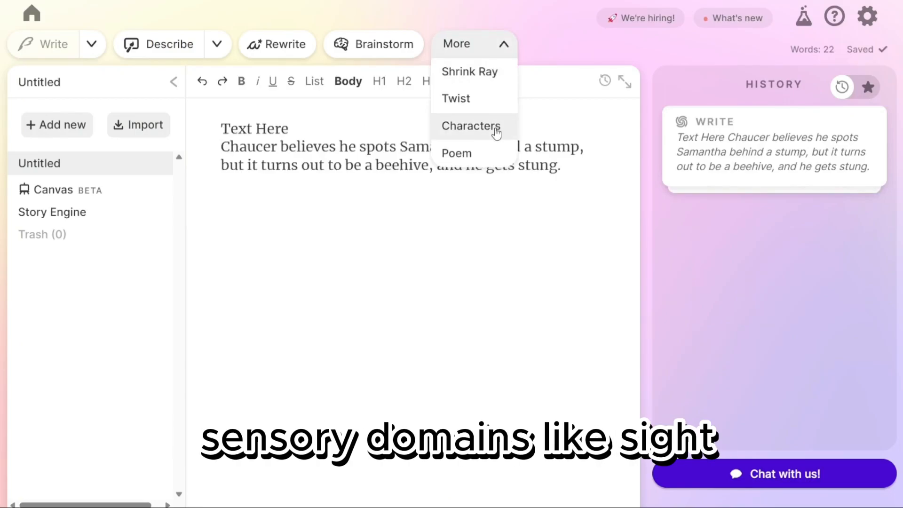
left_click(472, 154)
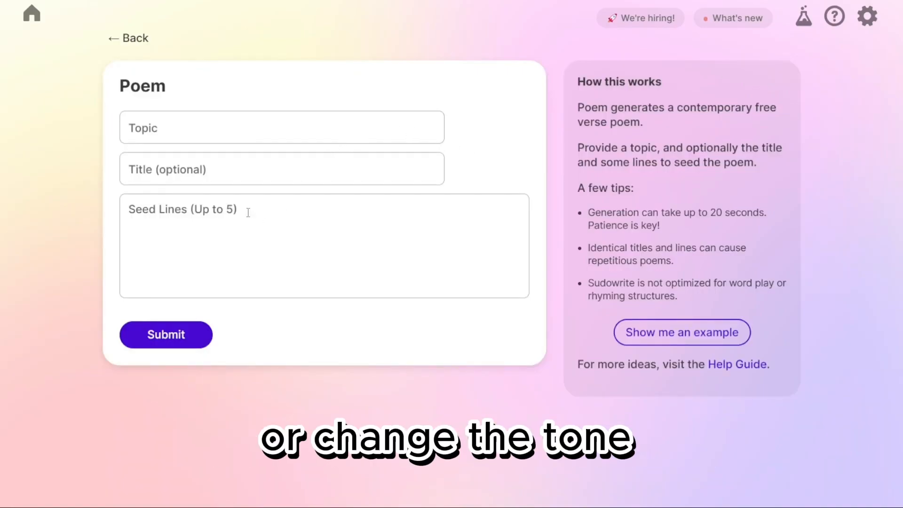
left_click(115, 45)
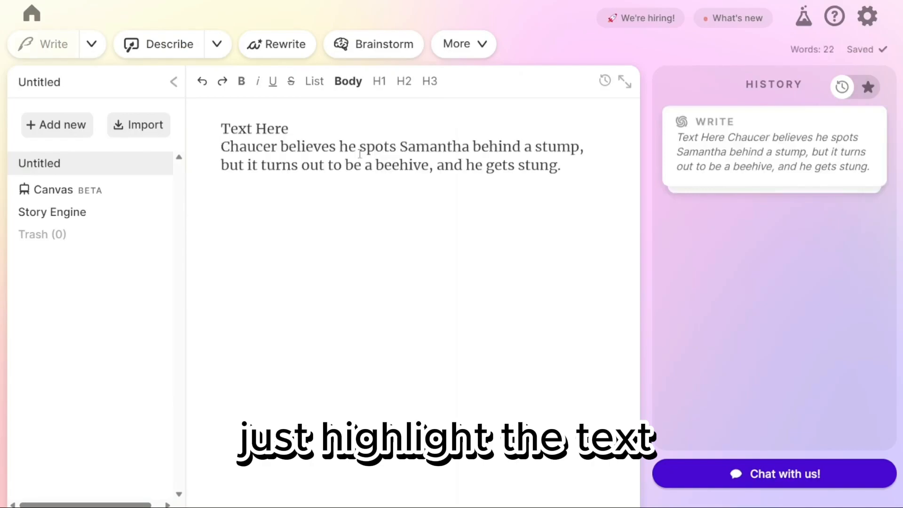
Step: Replace the document's text with the passage about a border collie named Chaucer searching his backyard for his missing owner Samantha
key("ctrl+a")
key("BackSpace")
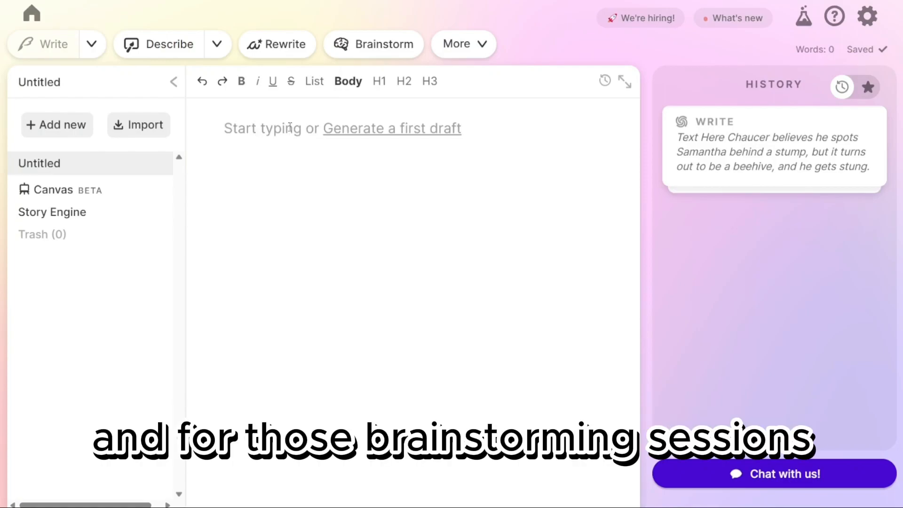
key("ctrl+z")
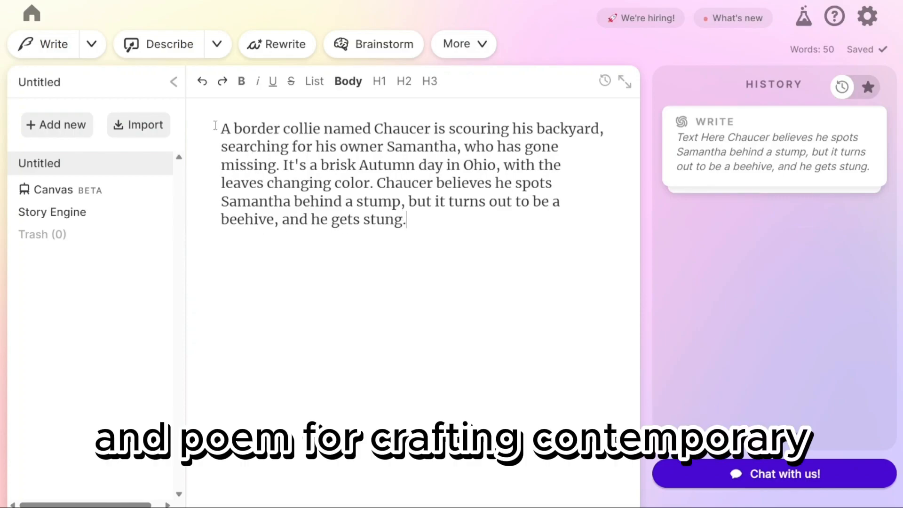
Step: Generate continuations of the story with Write and insert the version beginning "Chaucer yelped in pain as the bees swarmed around him"
left_click(49, 43)
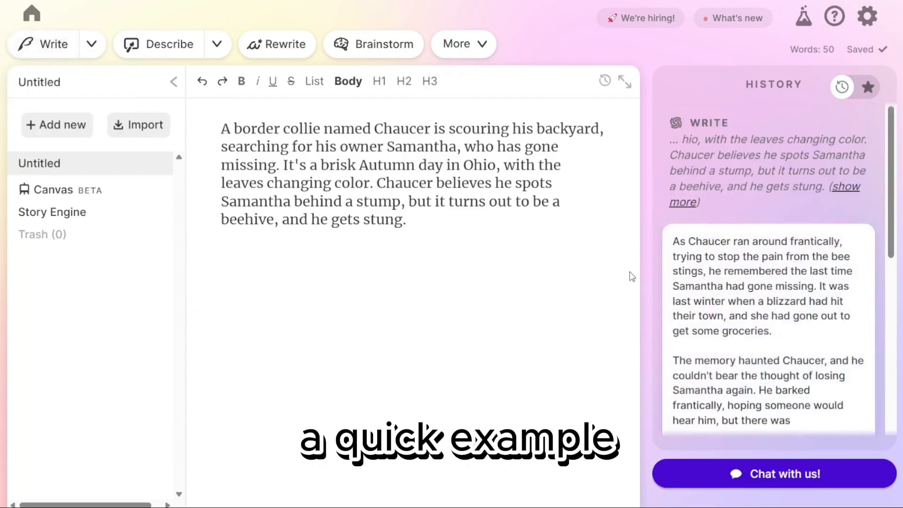
left_click_drag(886, 209, 858, 451)
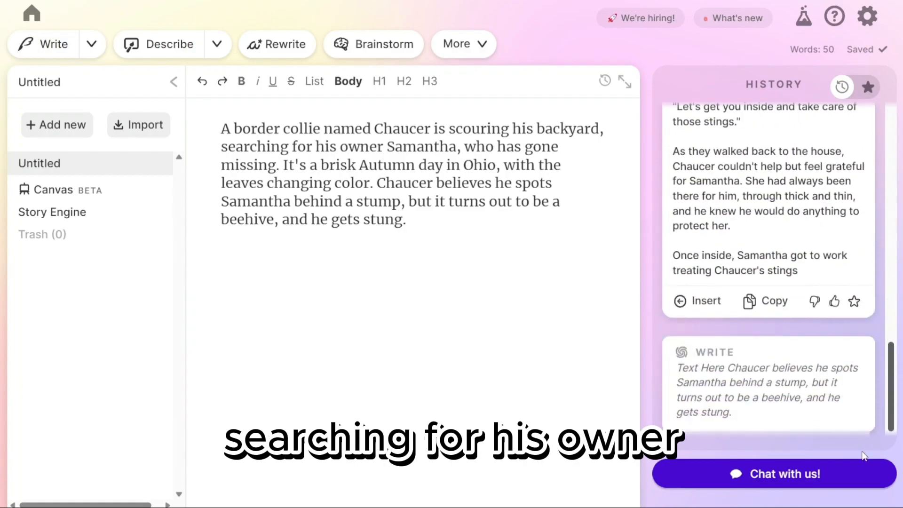
left_click(696, 306)
scroll(620, 265, "up", 3)
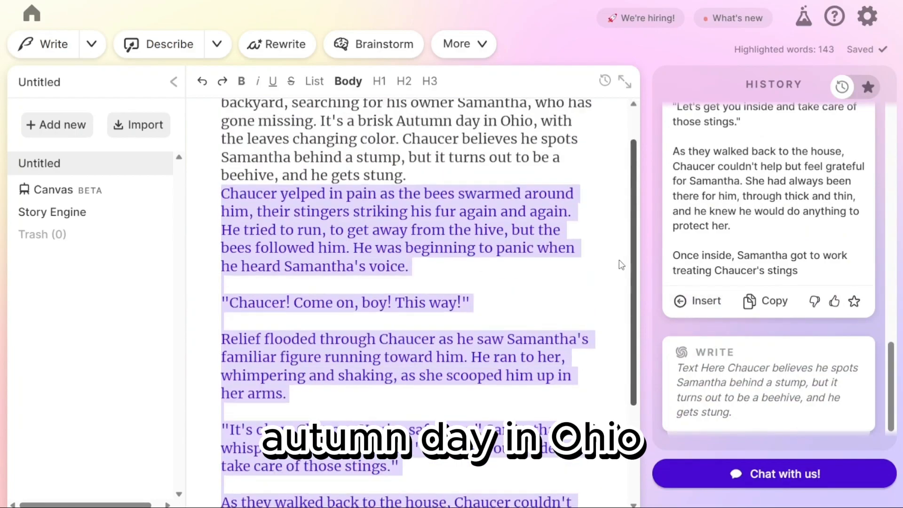
scroll(617, 261, "down", 4)
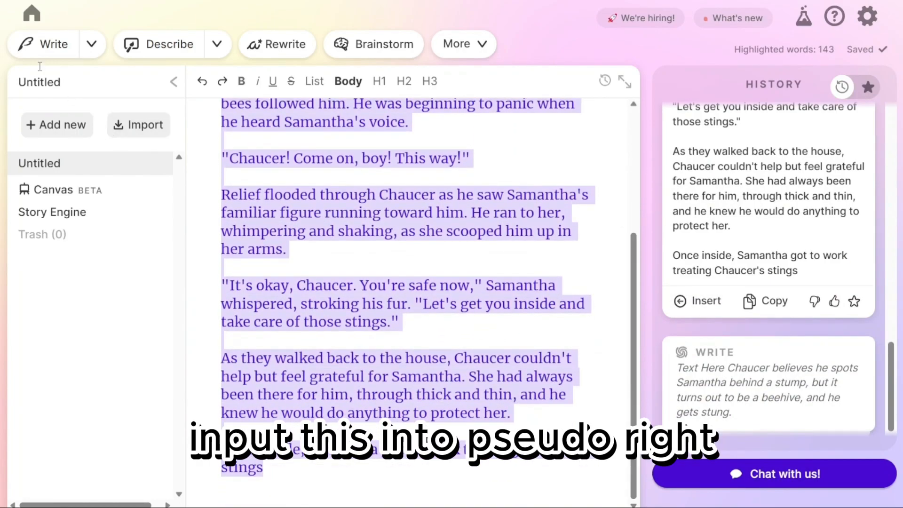
left_click_drag(634, 301, 615, 216)
Step: Generate further continuations with Write and replace the highlighted passage with the version beginning ", carefully removing each stinger one by one"
left_click(30, 43)
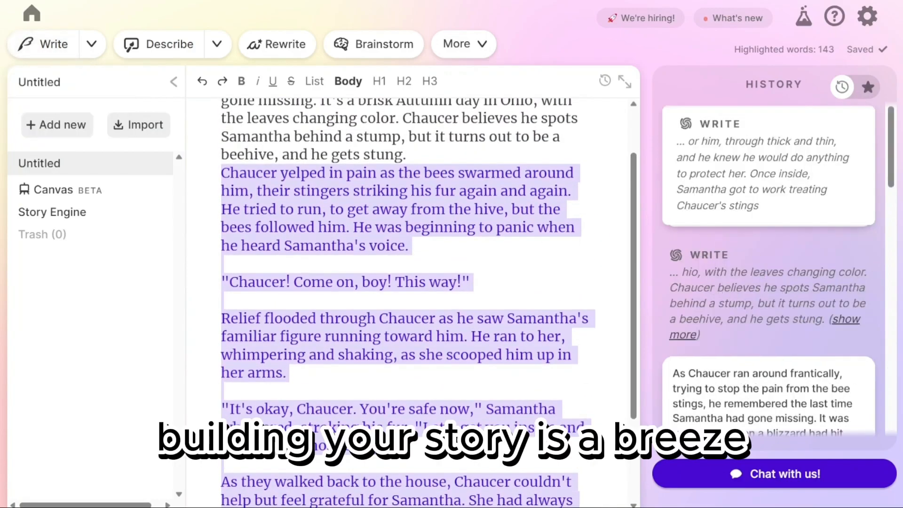
scroll(898, 187, "down", 10)
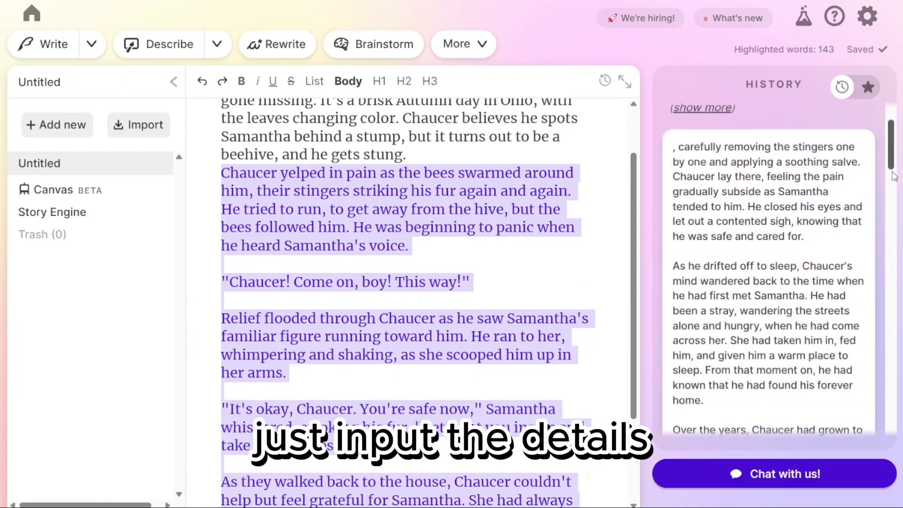
left_click_drag(898, 196, 900, 274)
left_click(681, 347)
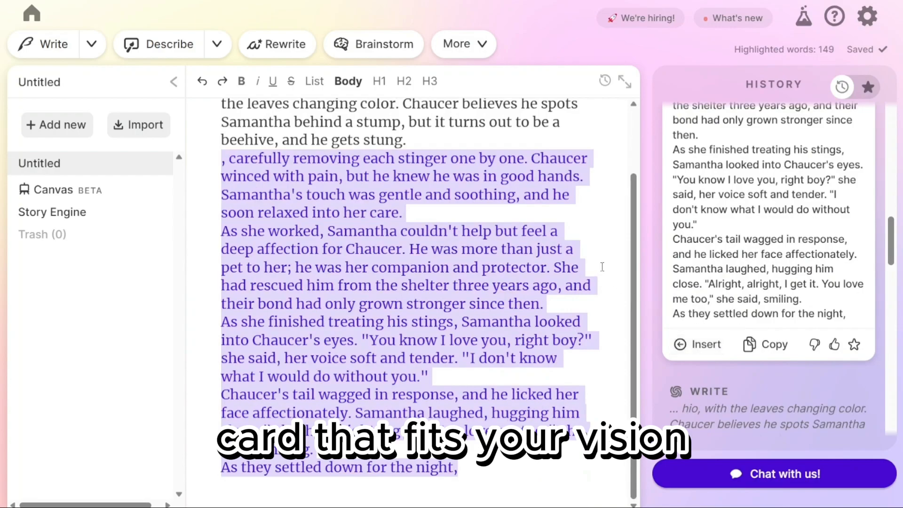
left_click_drag(639, 285, 640, 251)
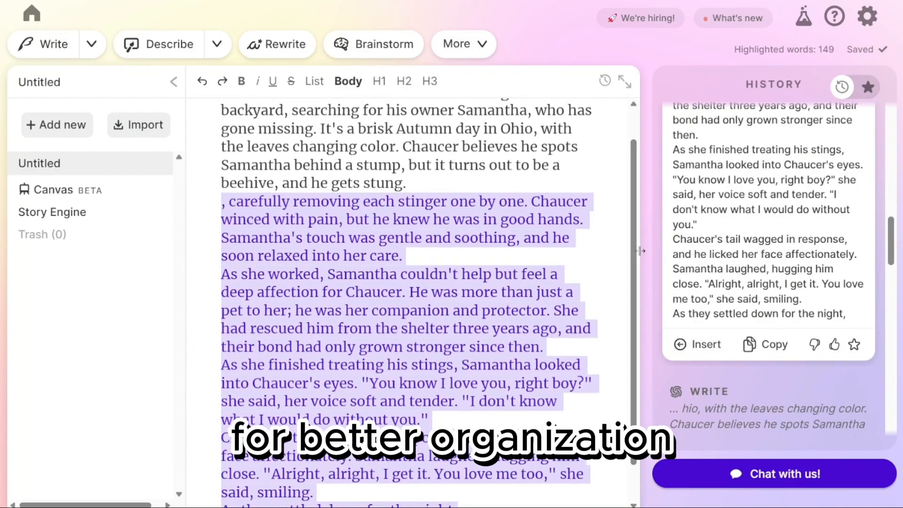
scroll(618, 201, "up", 1)
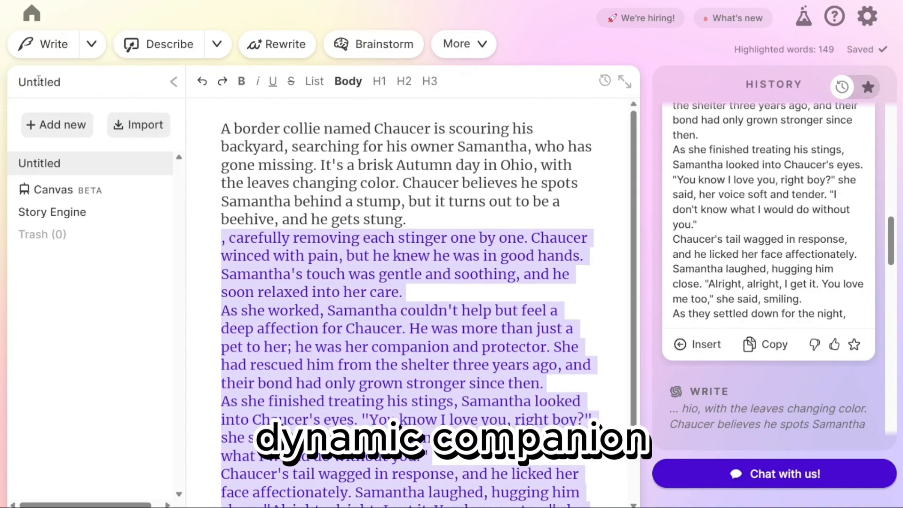
Step: Rename the untitled project as Demo and place the text cursor at the start of the story
left_click(70, 82)
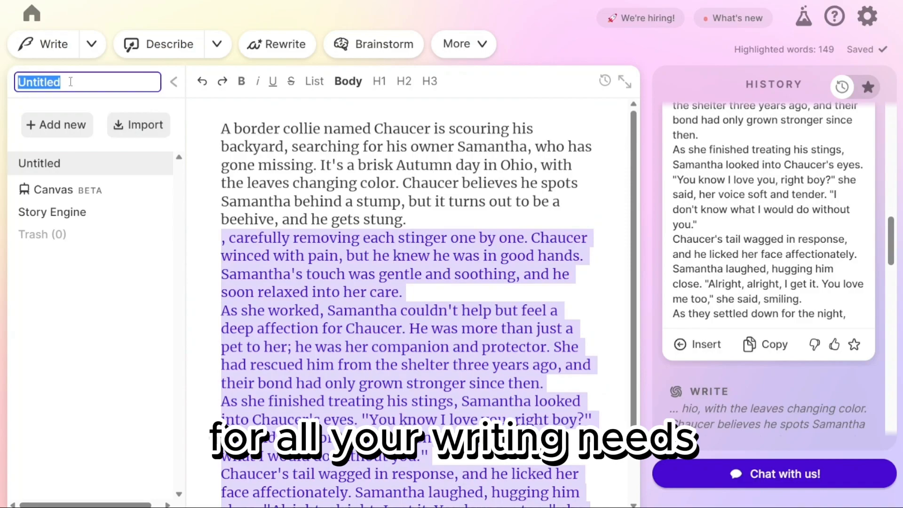
type("Demo")
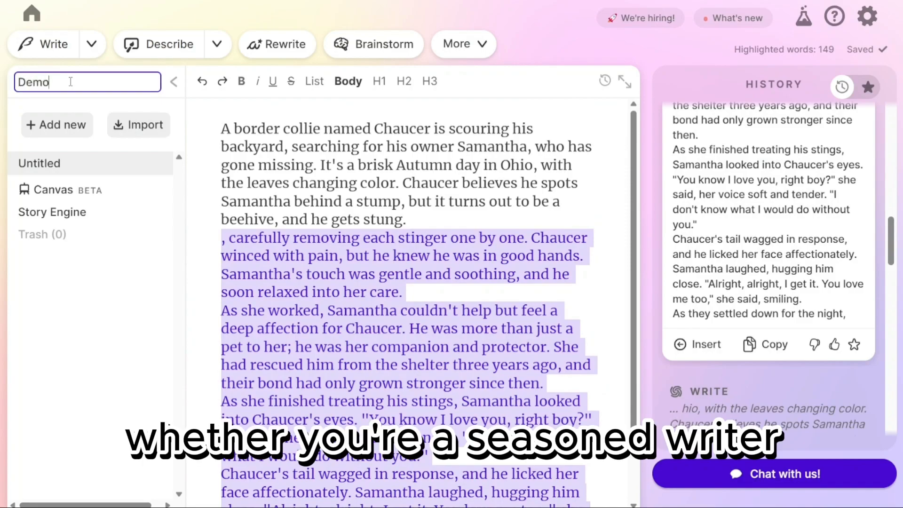
left_click(208, 113)
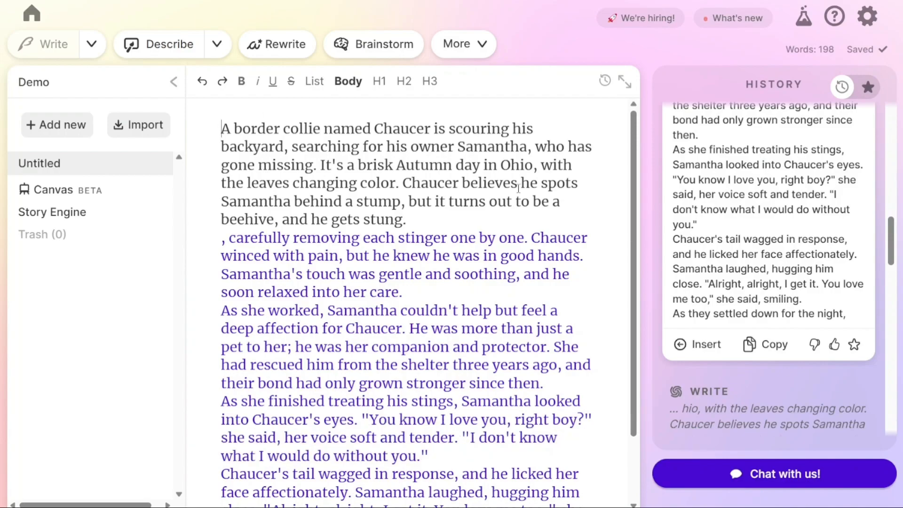
Step: Insert the earlier Write suggestion beginning "As Chaucer ran around frantically" at the start of the document and review the text
scroll(864, 246, "up", 10)
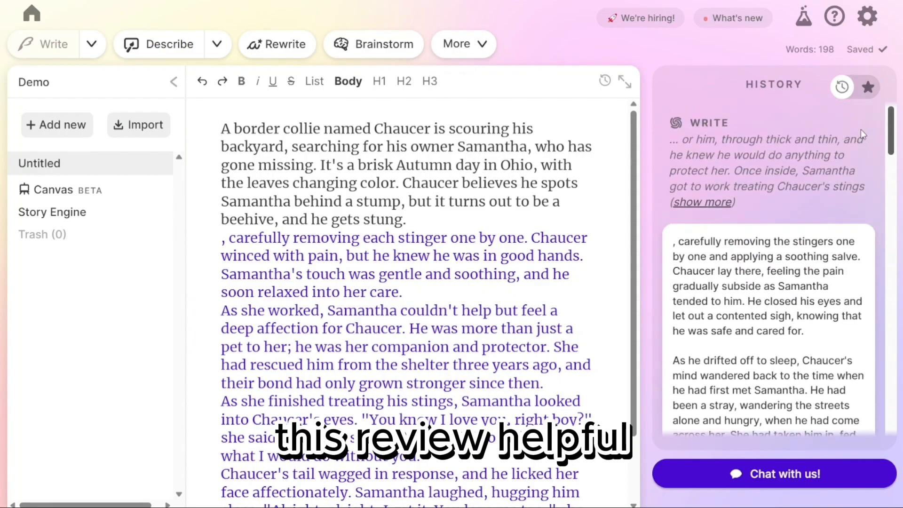
scroll(864, 153, "down", 10)
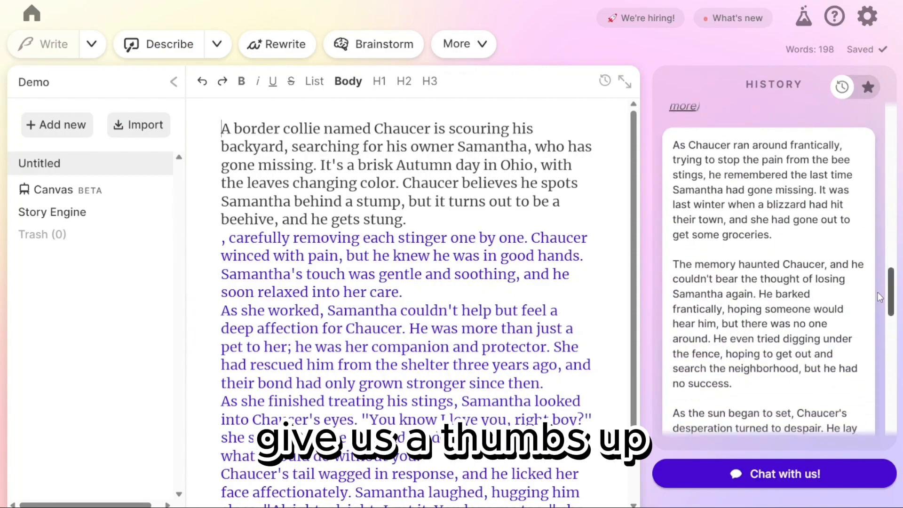
scroll(877, 339, "down", 1)
left_click(699, 310)
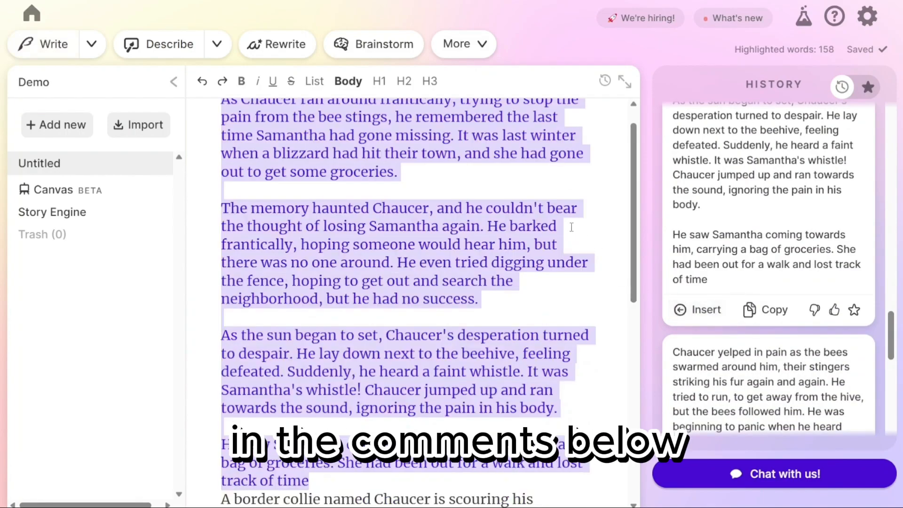
left_click_drag(635, 319, 621, 431)
left_click(438, 205)
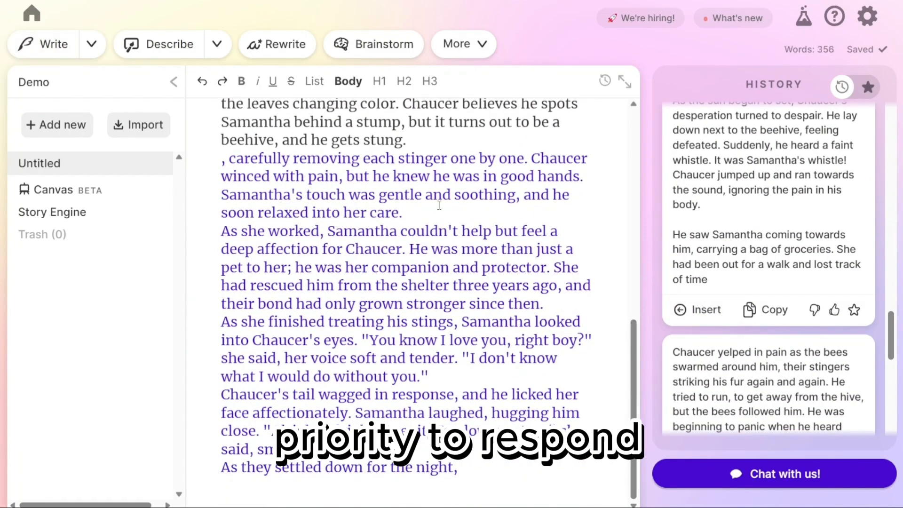